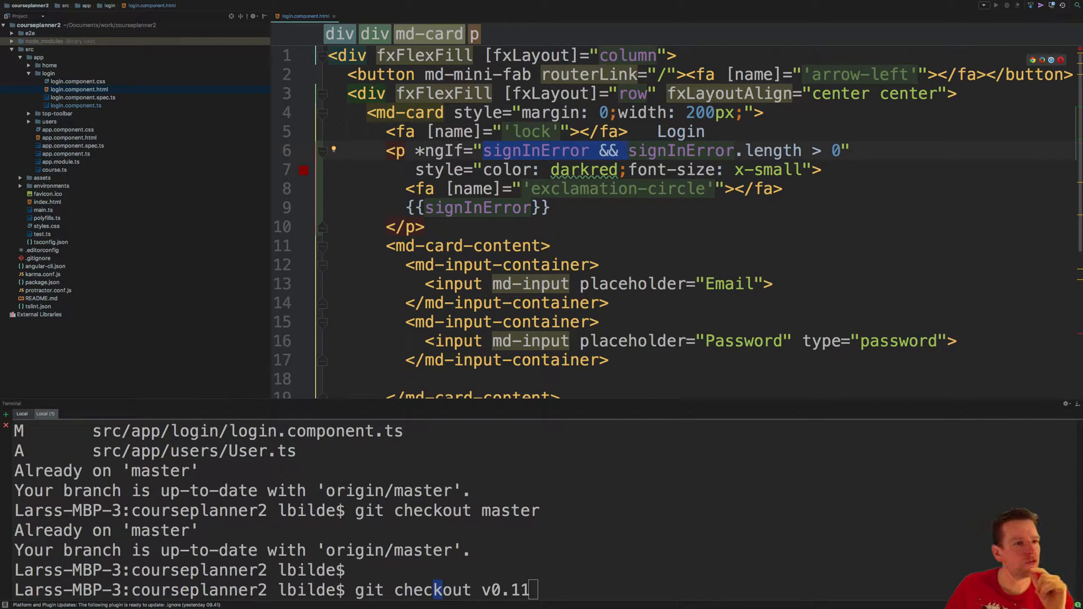
# - Show login.component.ts and highlight the signInError: string declaration
pyautogui.doubleClick(76, 105)
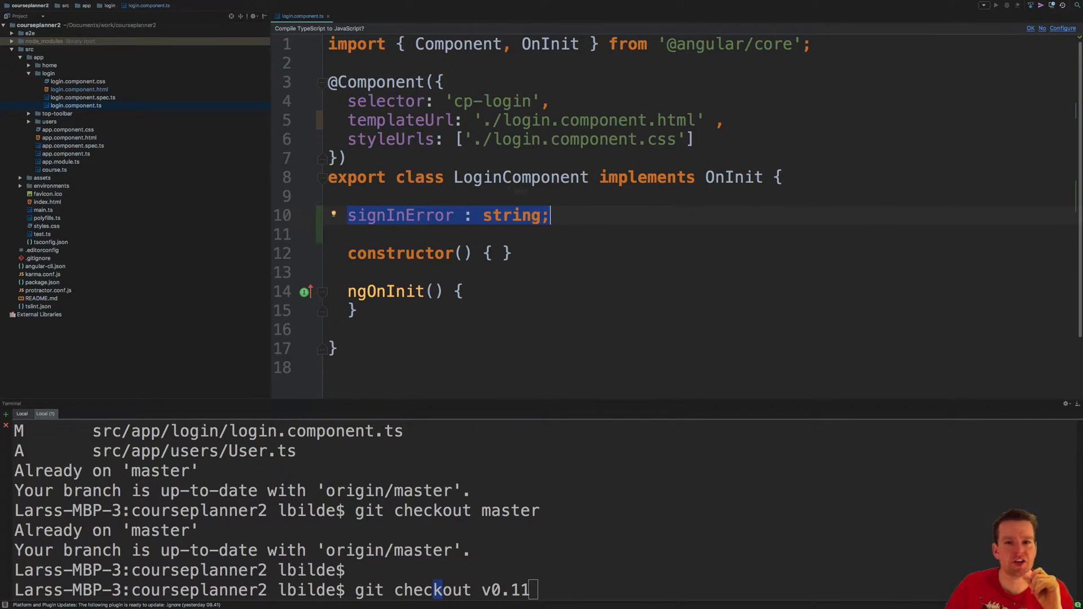
pyautogui.click(504, 178)
pyautogui.moveTo(552, 214); pyautogui.dragTo(350, 218)
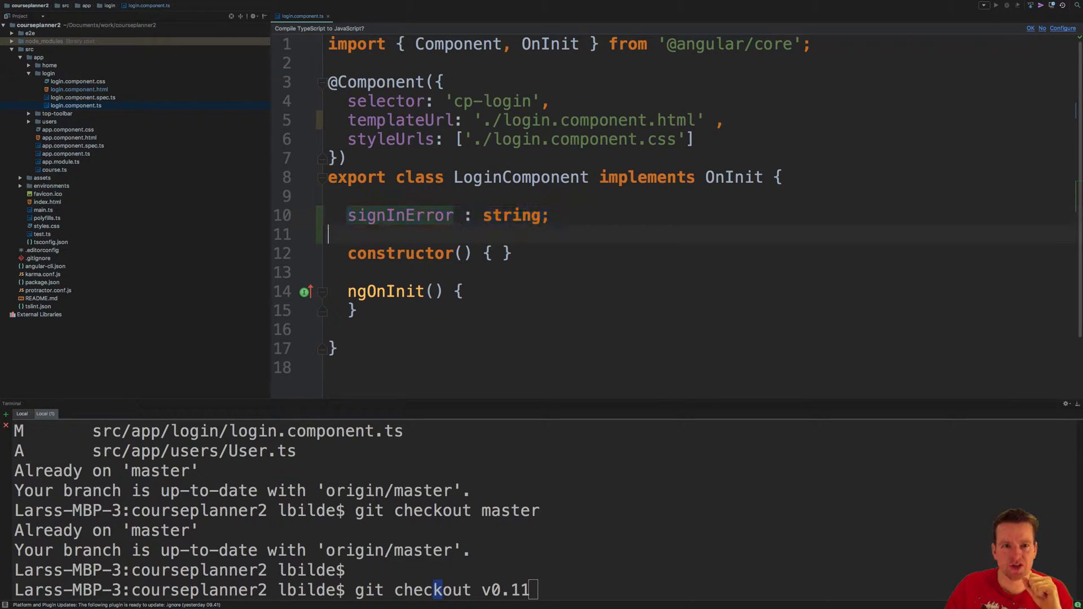
pyautogui.doubleClick(447, 216)
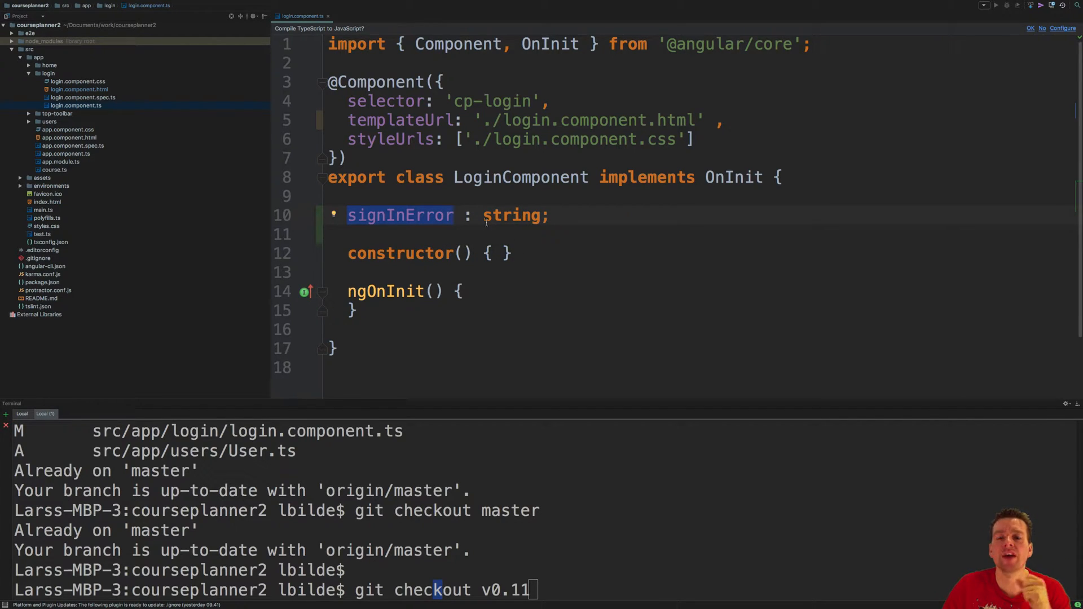
pyautogui.doubleClick(115, 90)
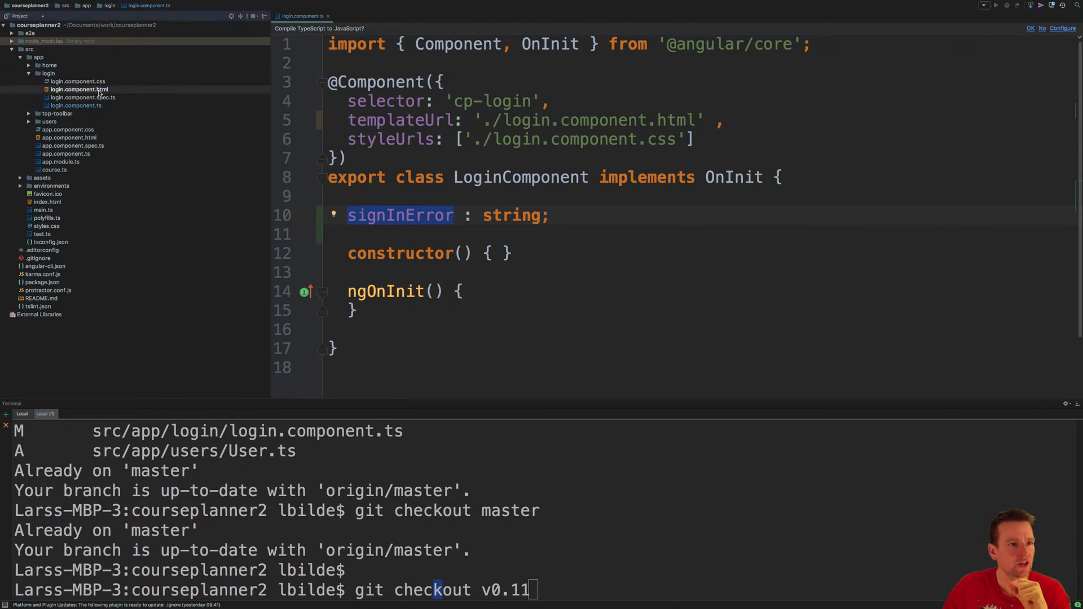
pyautogui.moveTo(386, 152); pyautogui.dragTo(426, 228)
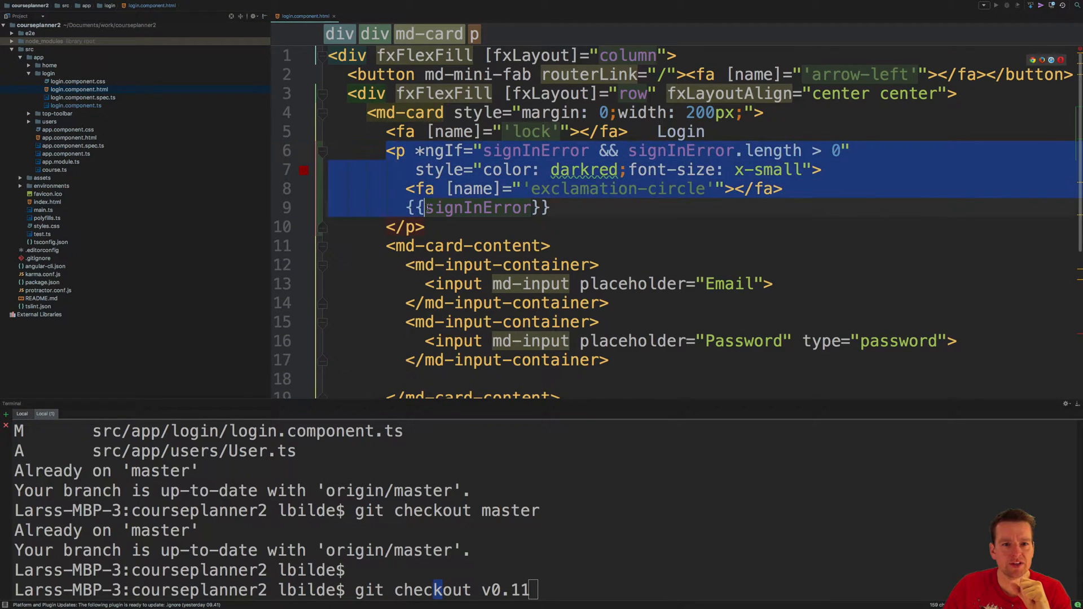
pyautogui.click(464, 151)
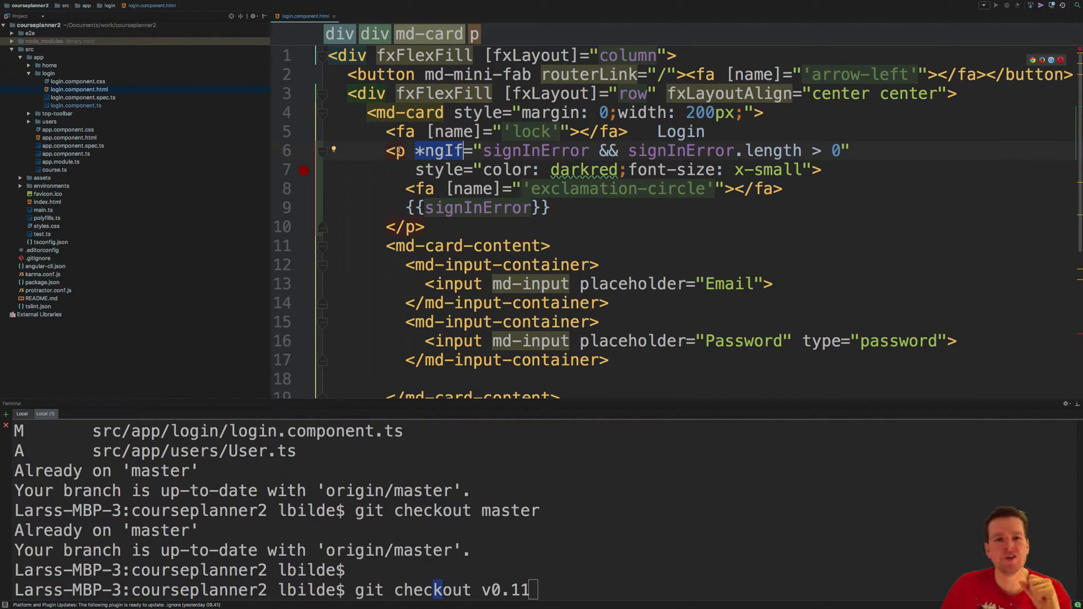
pyautogui.click(395, 150)
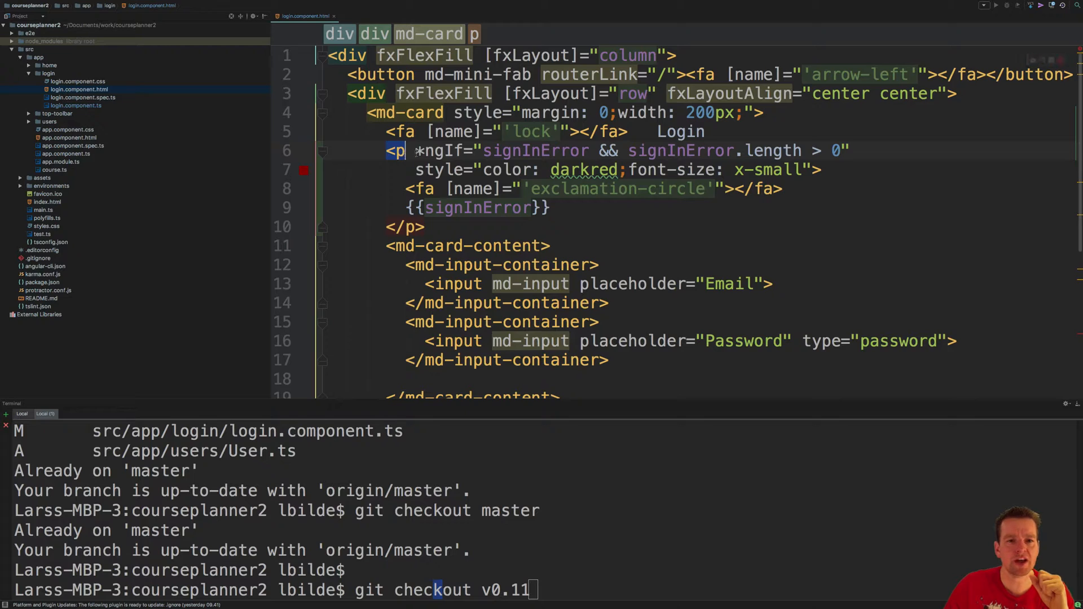
pyautogui.moveTo(415, 151); pyautogui.dragTo(466, 150)
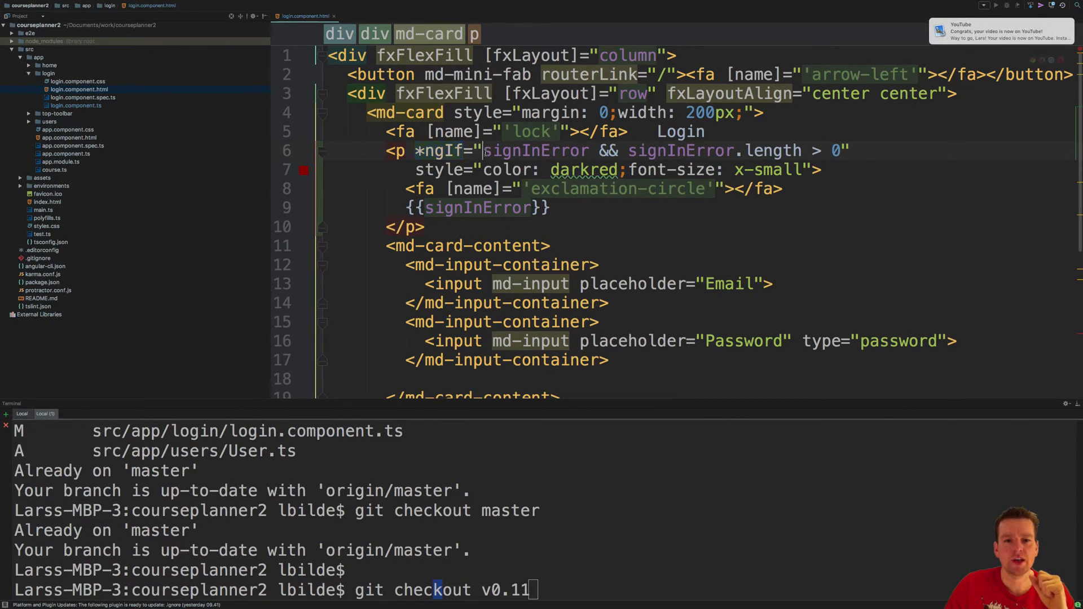
pyautogui.moveTo(482, 151); pyautogui.dragTo(591, 151)
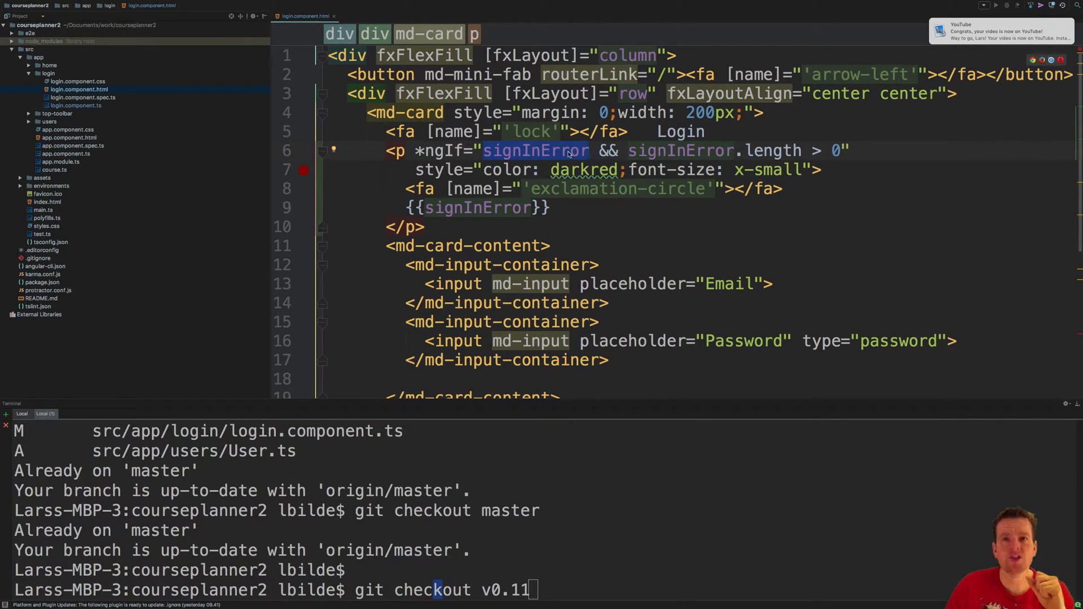
pyautogui.moveTo(600, 151); pyautogui.dragTo(839, 151)
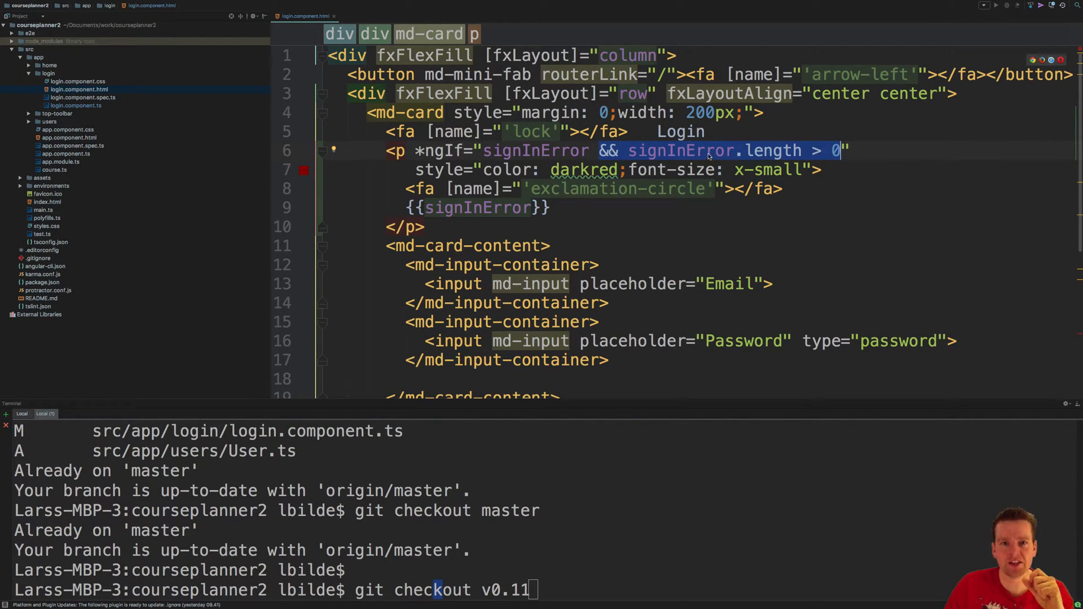
pyautogui.click(407, 150)
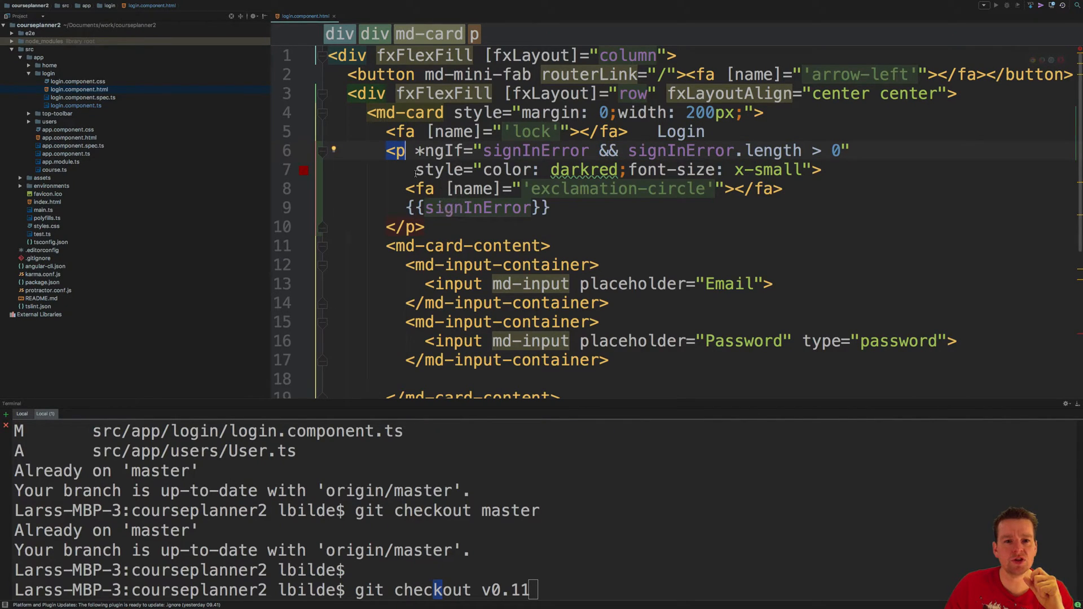
pyautogui.moveTo(414, 170); pyautogui.dragTo(813, 170)
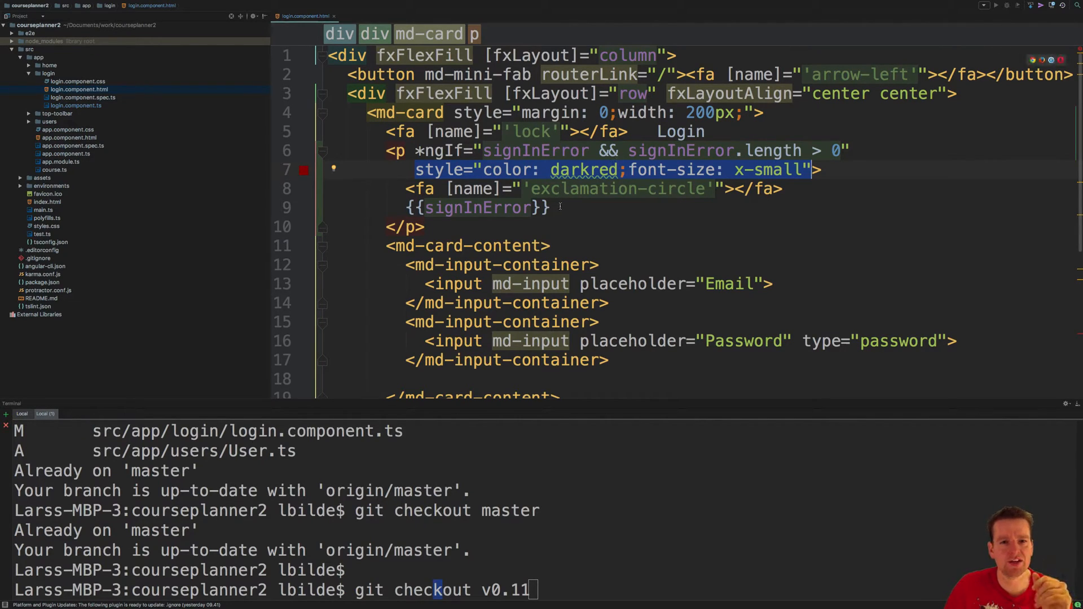
pyautogui.moveTo(406, 189); pyautogui.dragTo(784, 188)
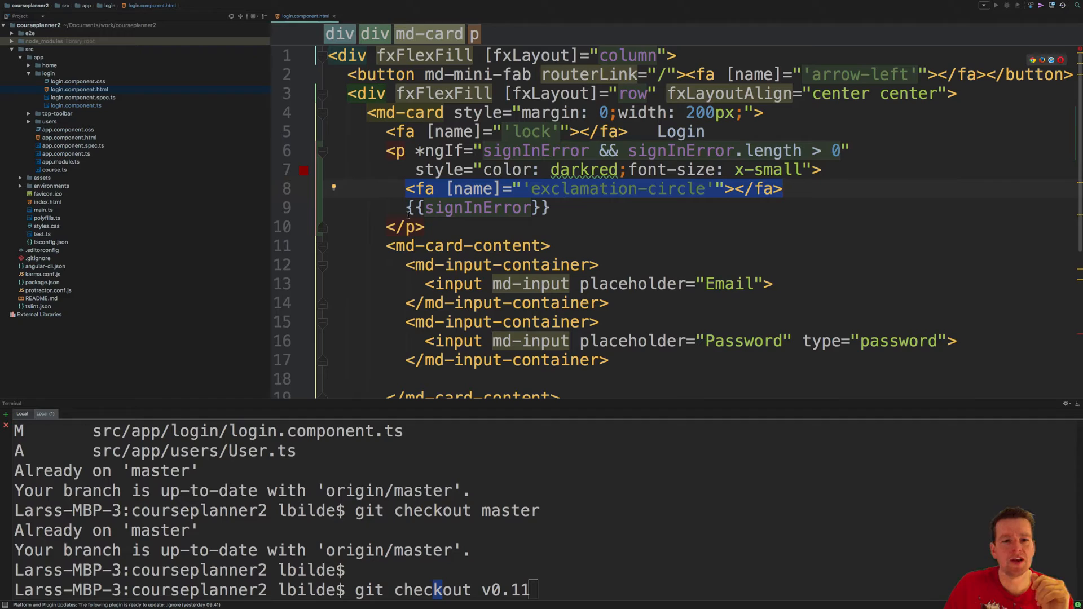
pyautogui.moveTo(407, 208); pyautogui.dragTo(586, 209)
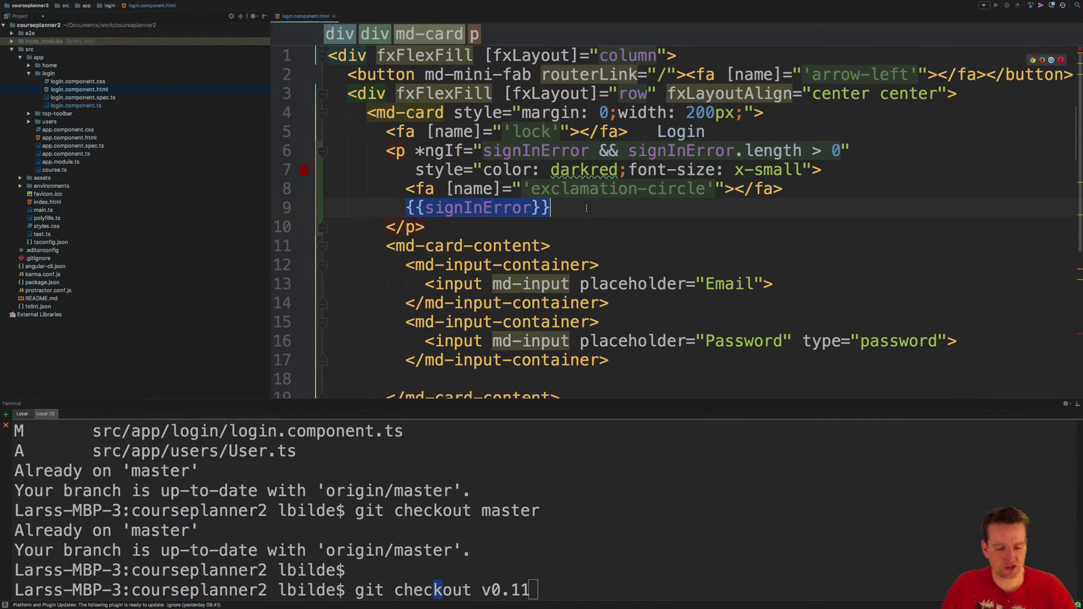
# - Add this.signInError = 'worng password'; inside the LoginComponent constructor as a test value
pyautogui.doubleClick(122, 107)
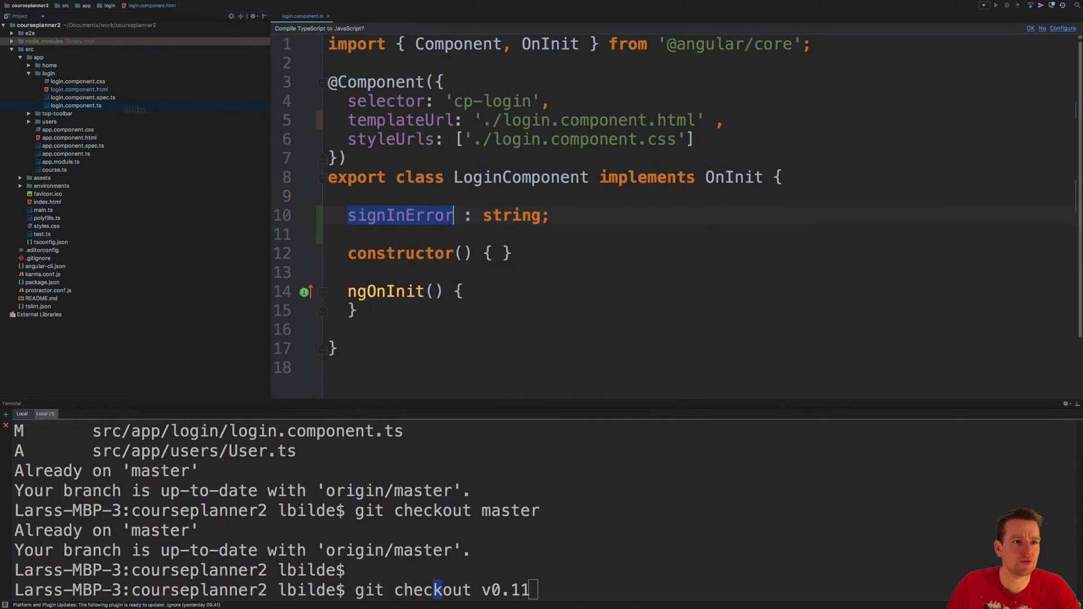
pyautogui.click(496, 254)
pyautogui.press('Return')
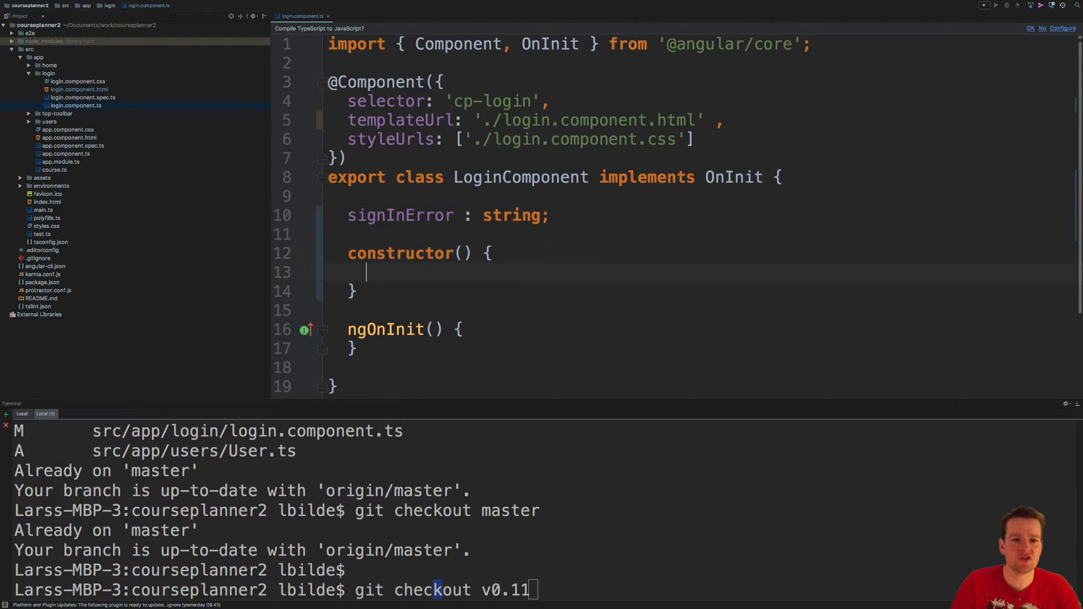
pyautogui.write('si')
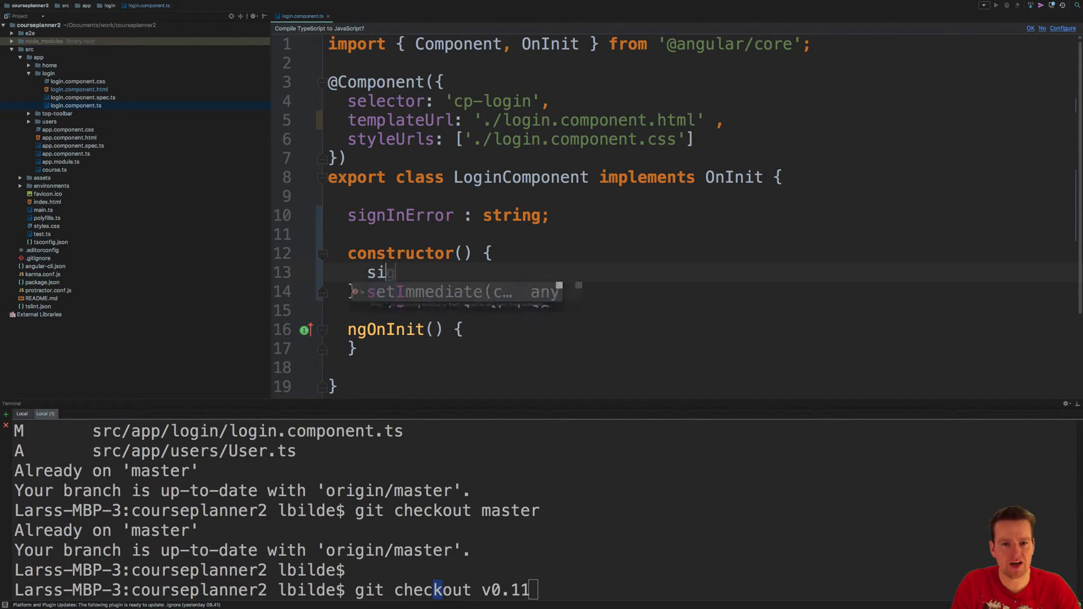
pyautogui.write('g')
pyautogui.press('BackSpace')
pyautogui.press('BackSpace')
pyautogui.press('BackSpace')
pyautogui.write('t')
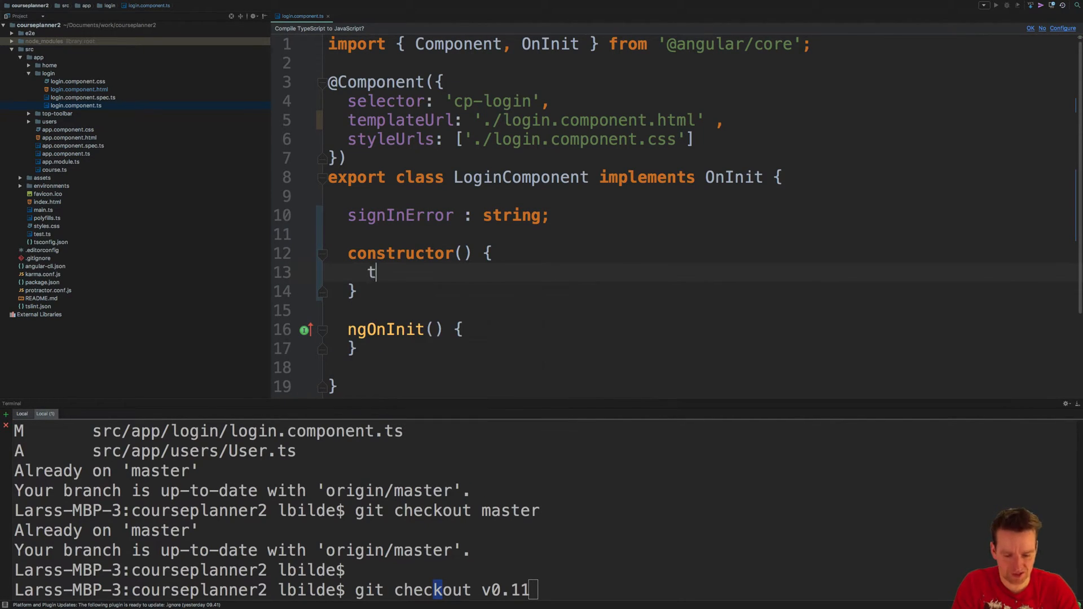
pyautogui.write('his.si')
pyautogui.press('Return')
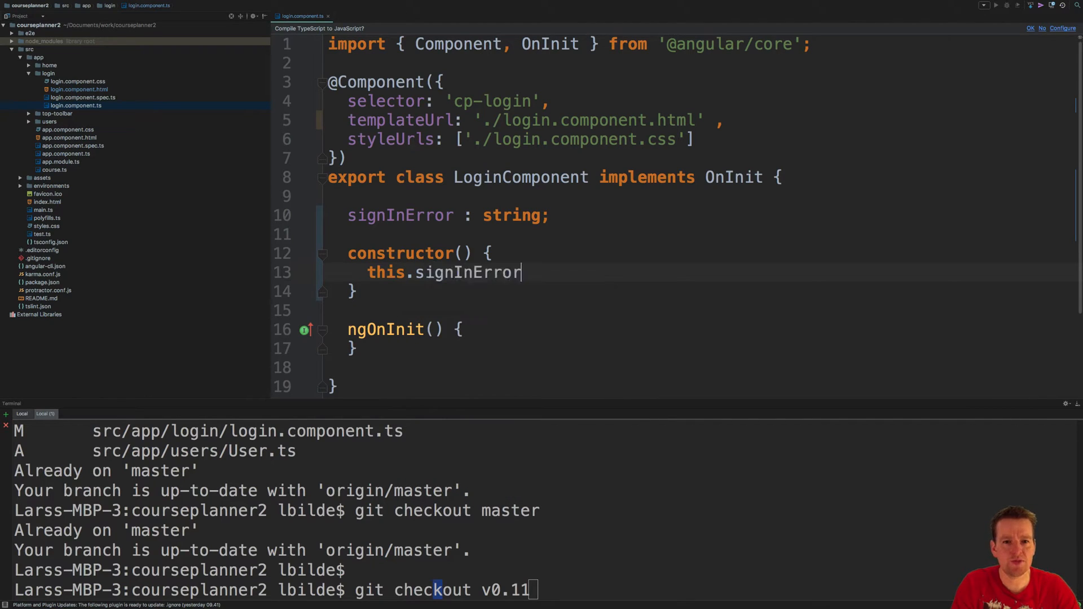
pyautogui.write(' =')
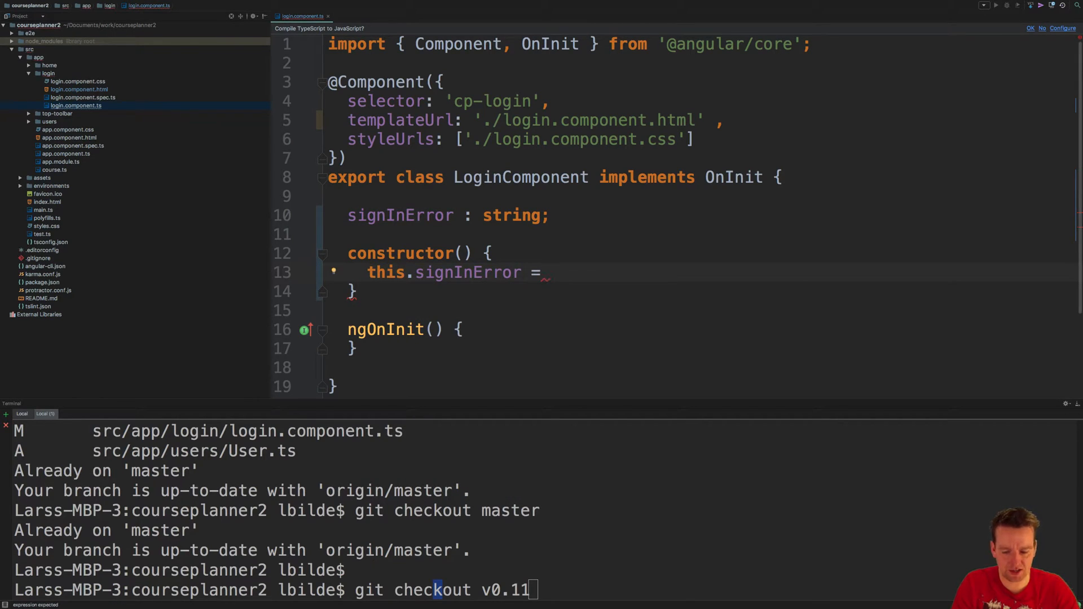
pyautogui.write(" 'worn")
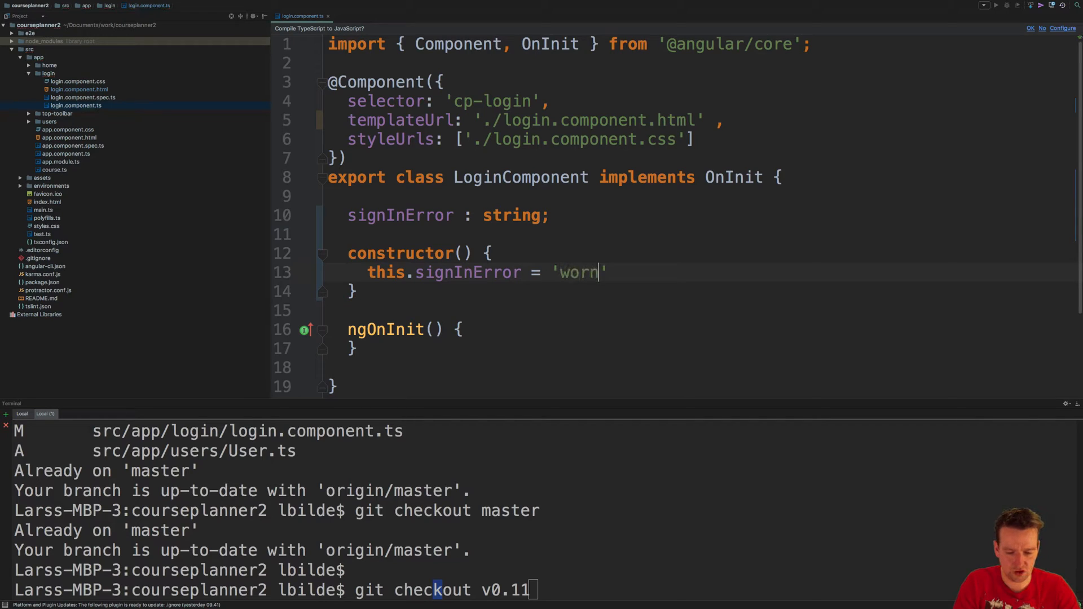
pyautogui.write('g password')
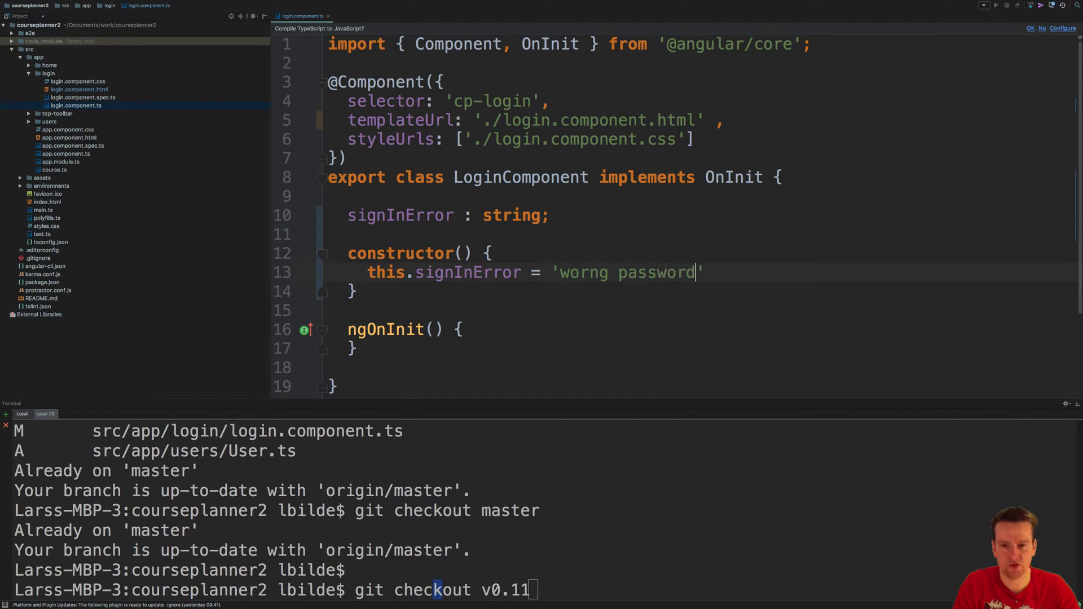
pyautogui.write("';")
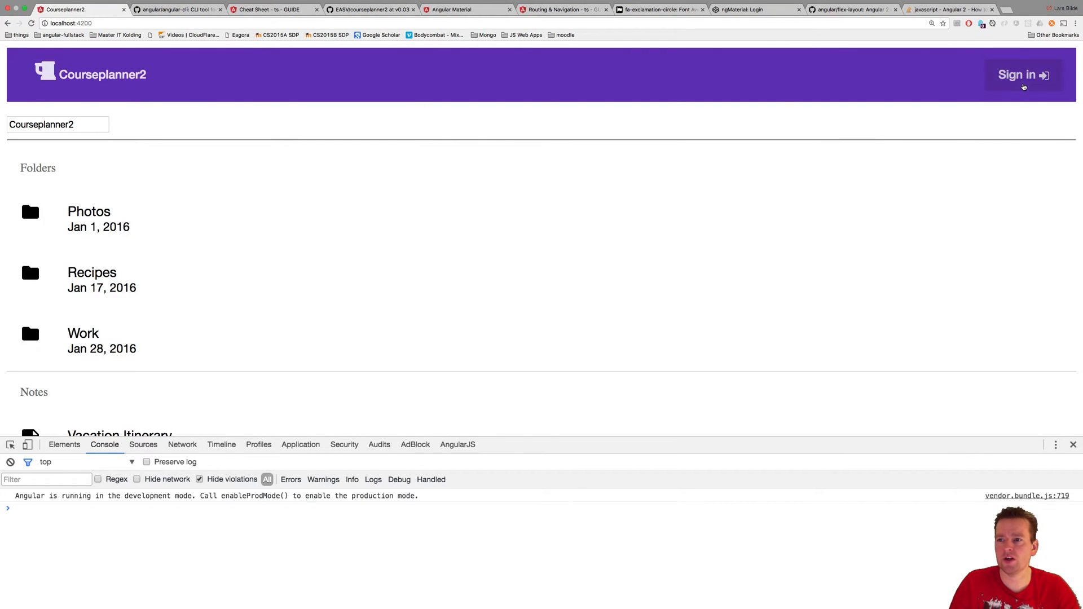
# - Navigate to the Courseplanner2 /login page to see the 'worng password' error
pyautogui.click(1026, 75)
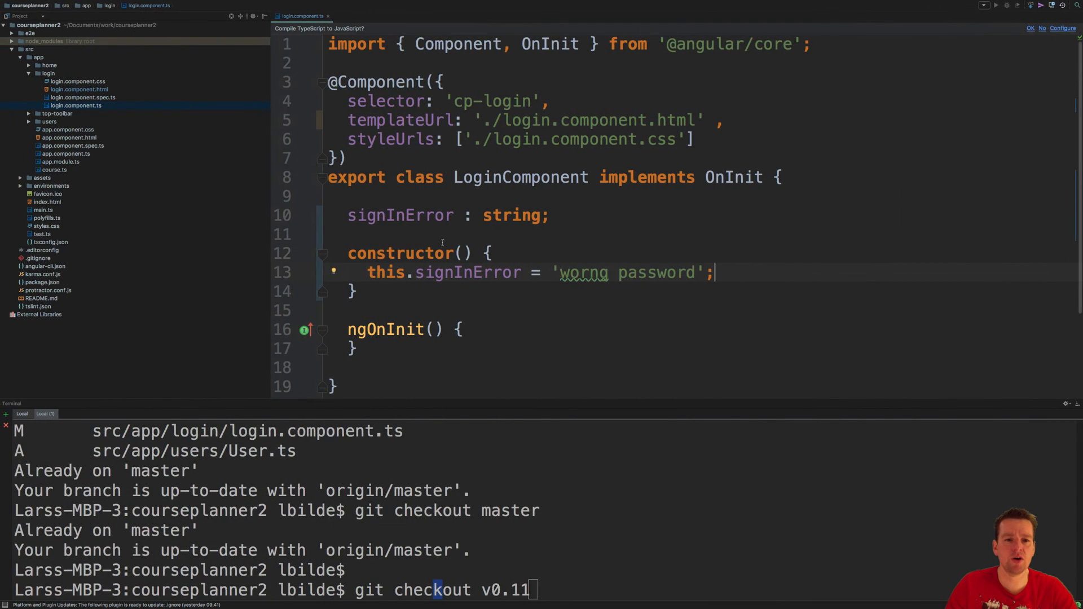
pyautogui.click(387, 208)
pyautogui.press('Up')
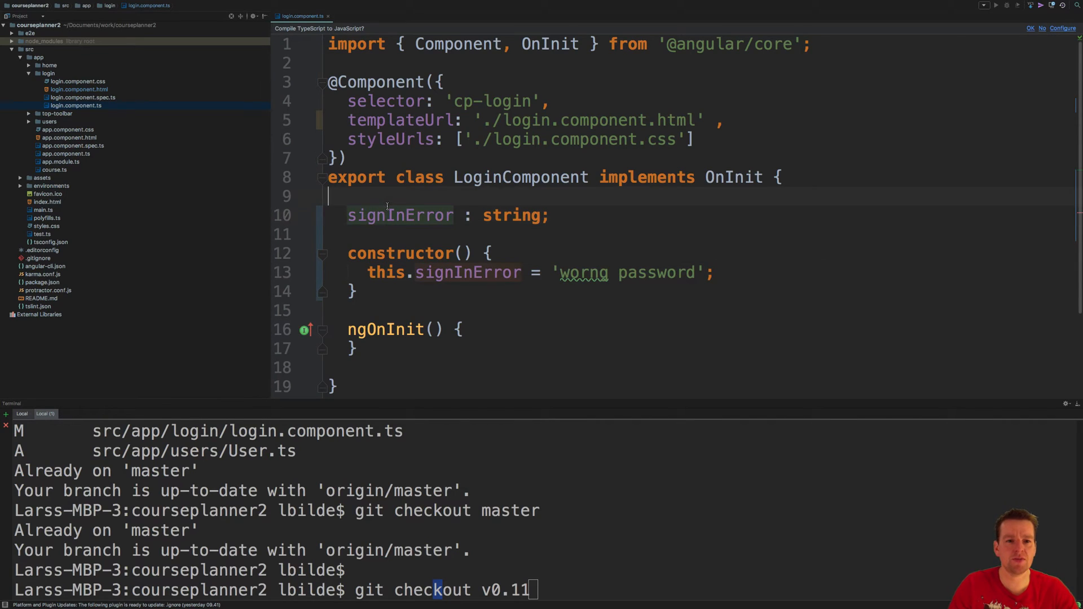
pyautogui.press('Return')
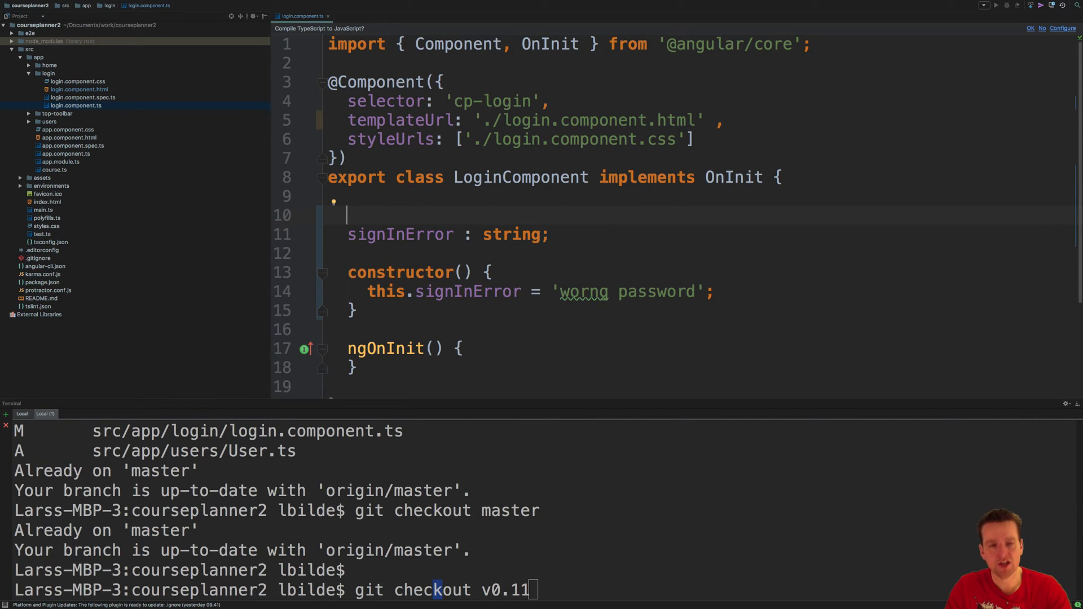
pyautogui.write('@')
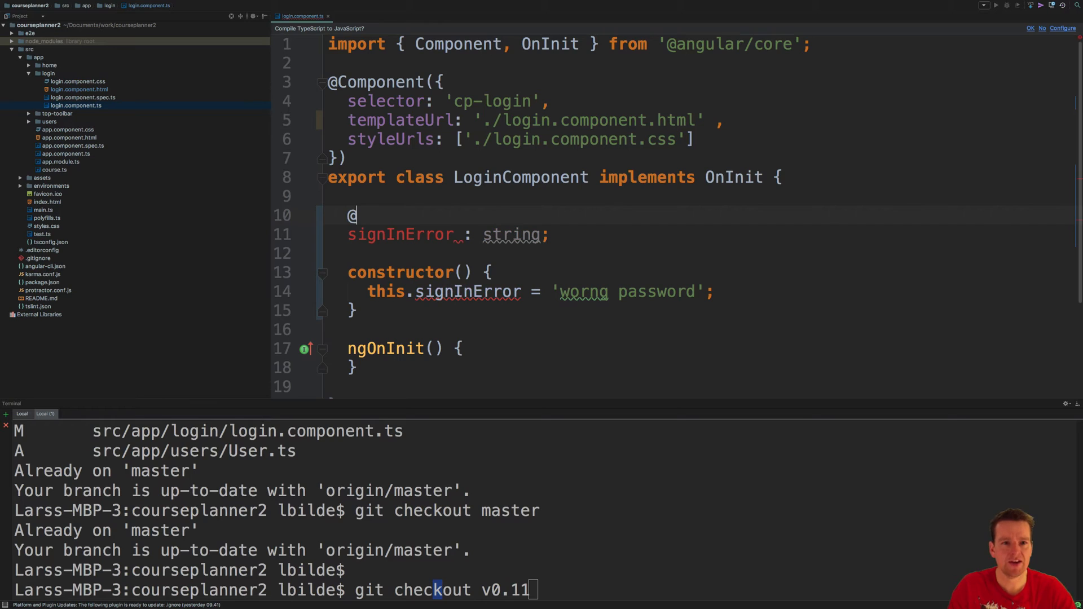
pyautogui.write('input')
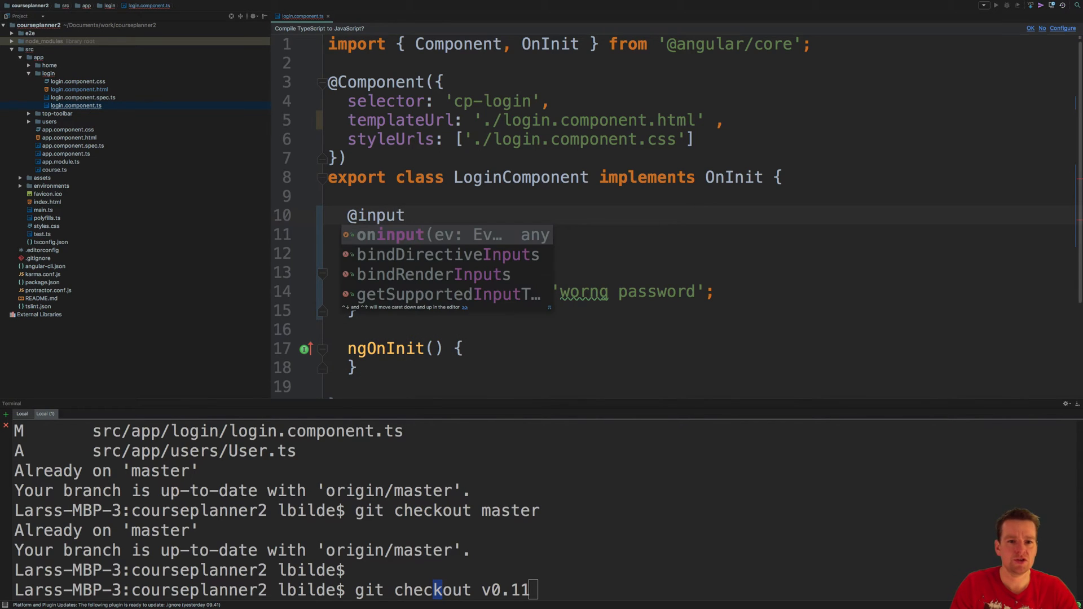
pyautogui.press('Left')
pyautogui.press('Left')
pyautogui.press('Left')
pyautogui.press('Left')
pyautogui.press('BackSpace')
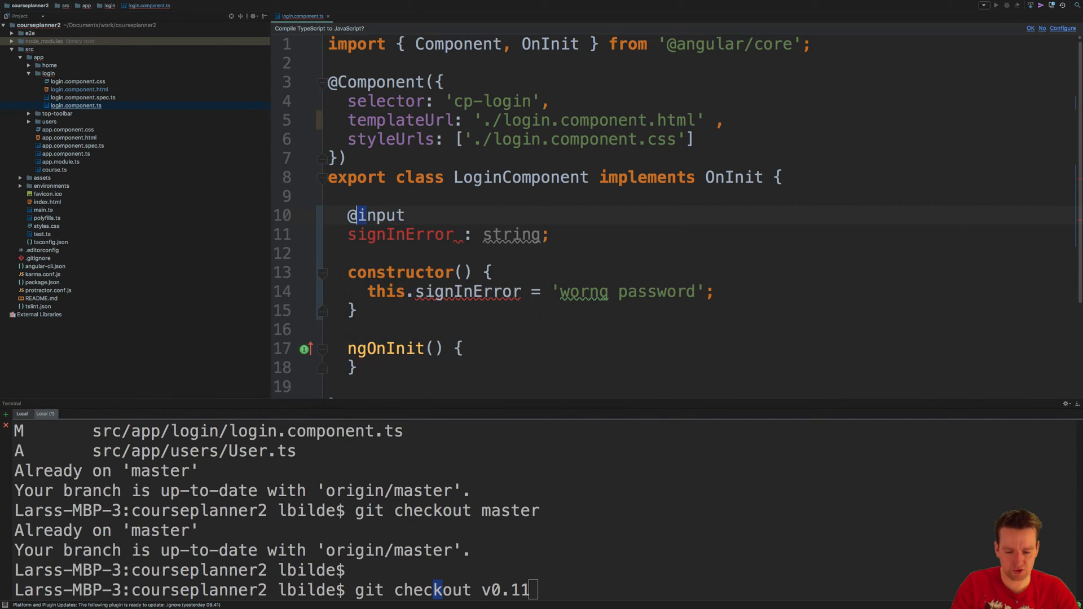
pyautogui.write('I')
pyautogui.press('Right')
pyautogui.press('Right')
pyautogui.press('Right')
pyautogui.press('Return')
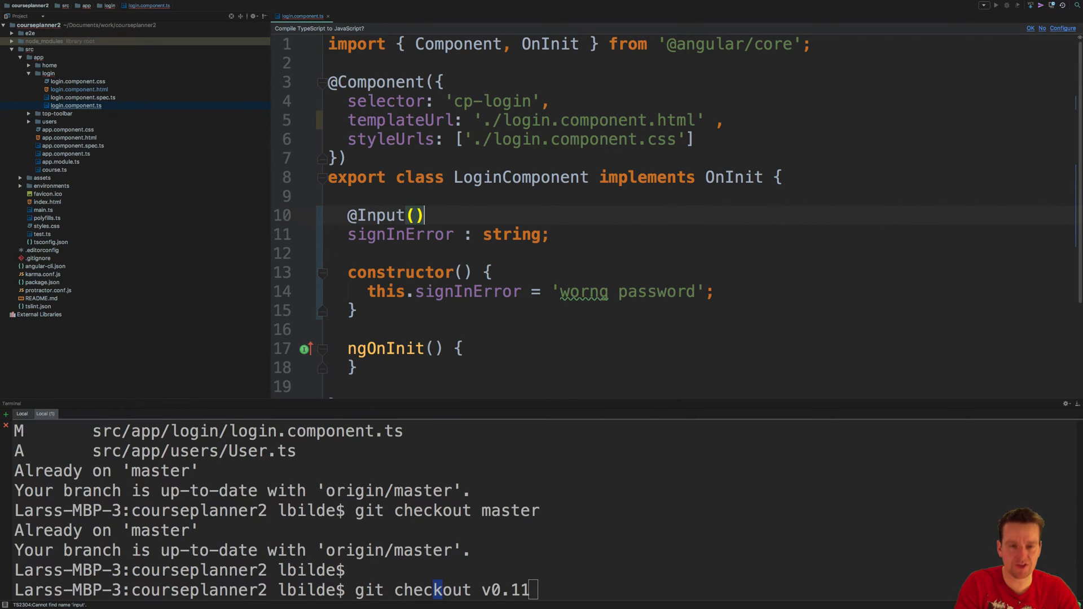
pyautogui.press('Left')
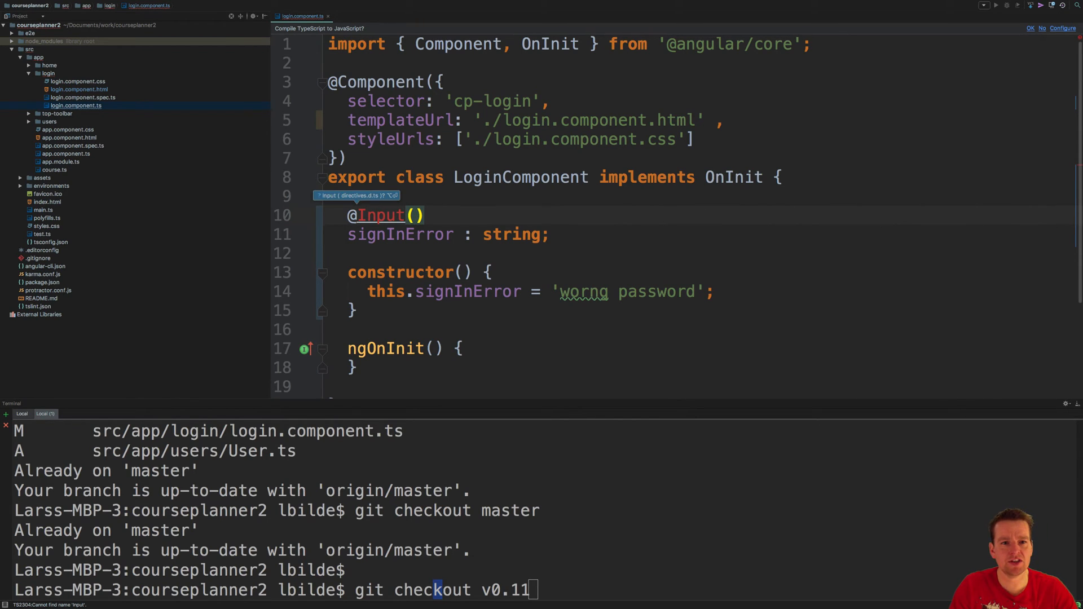
pyautogui.hotkey('ctrl', 'space')
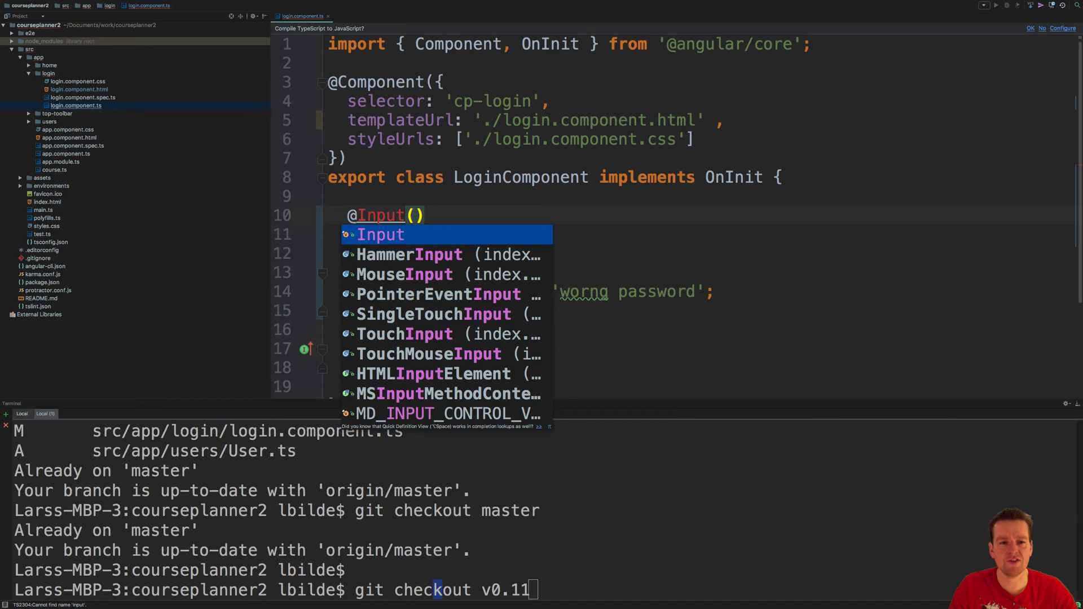
pyautogui.press('Return')
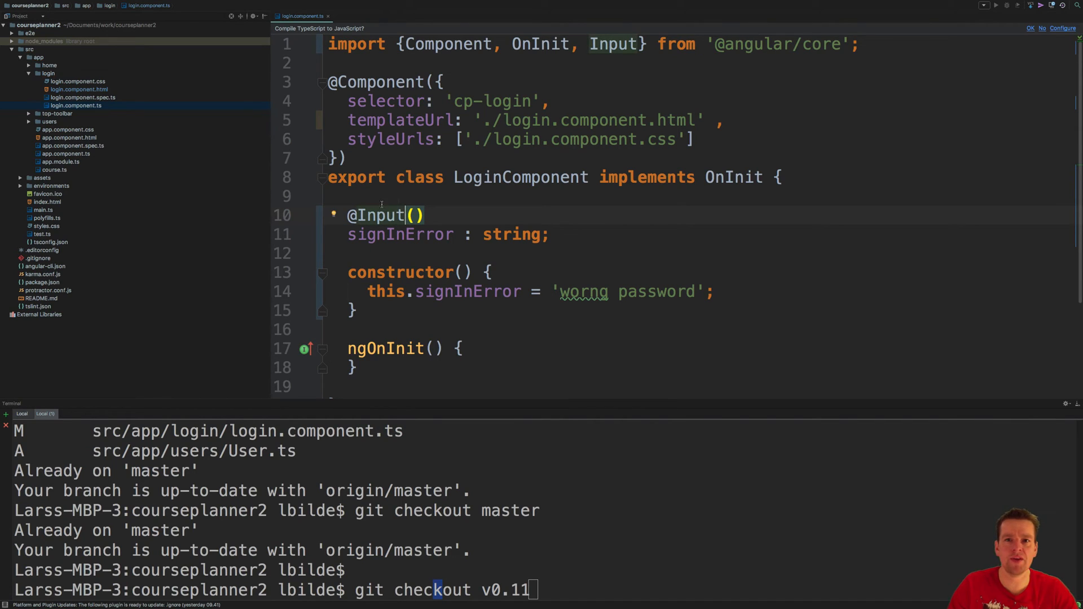
pyautogui.click(603, 46)
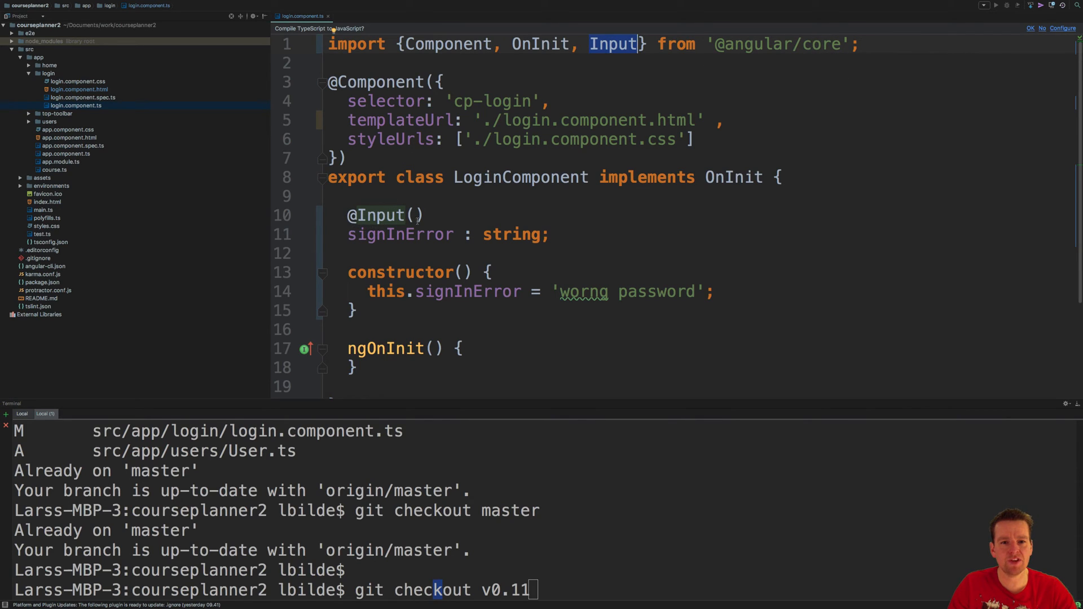
# - Delete the test signInError assignment from the constructor and switch to login.component.html
pyautogui.hotkey('alt', 'Up')
pyautogui.hotkey('alt', 'Up')
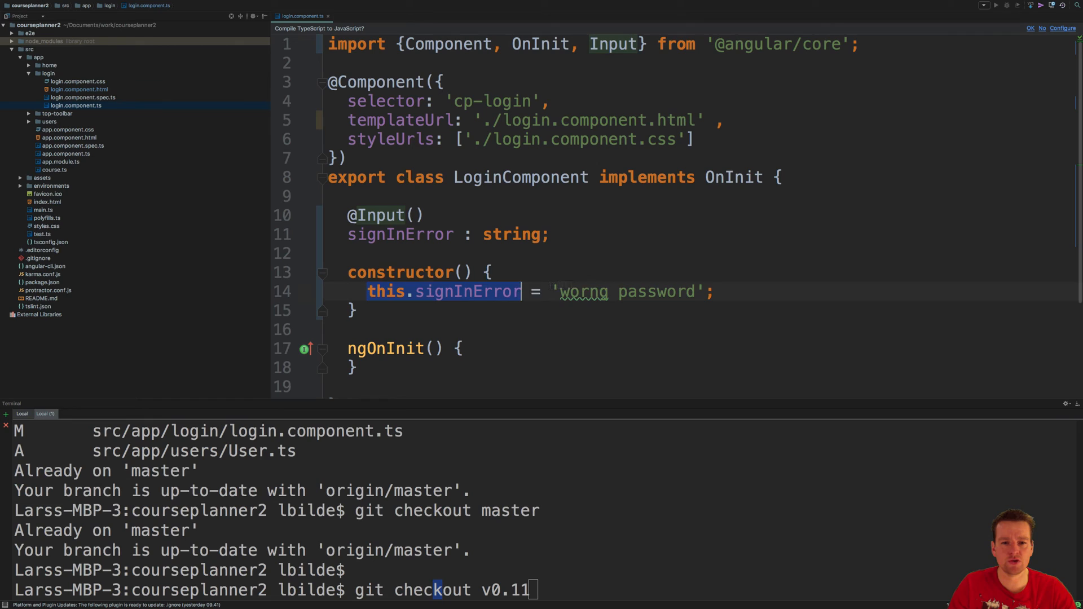
pyautogui.hotkey('alt', 'Up')
pyautogui.hotkey('alt', 'Down')
pyautogui.press('BackSpace')
pyautogui.press('BackSpace')
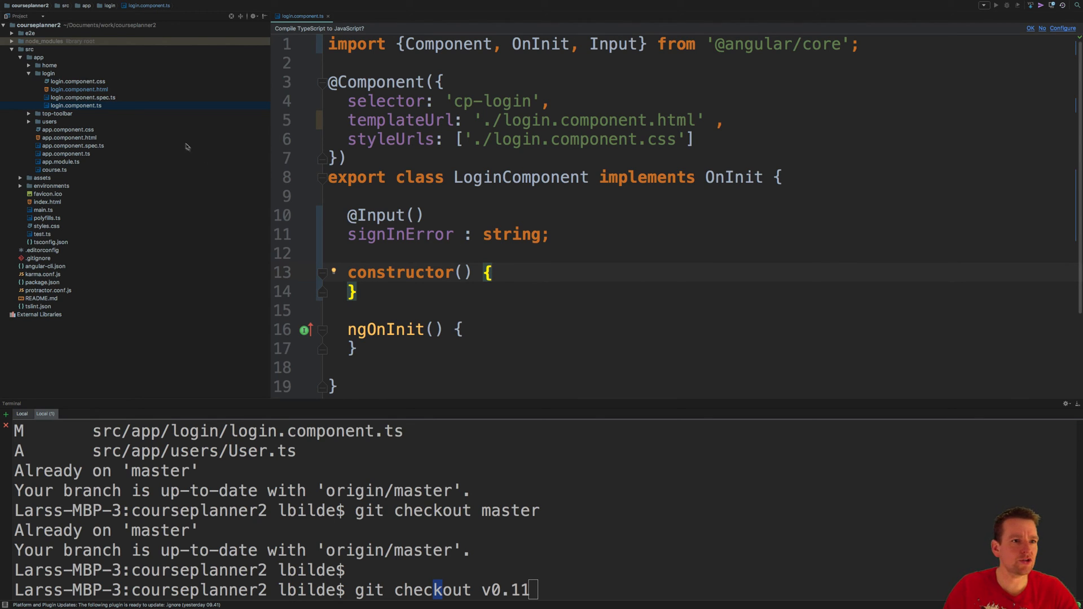
pyautogui.doubleClick(105, 88)
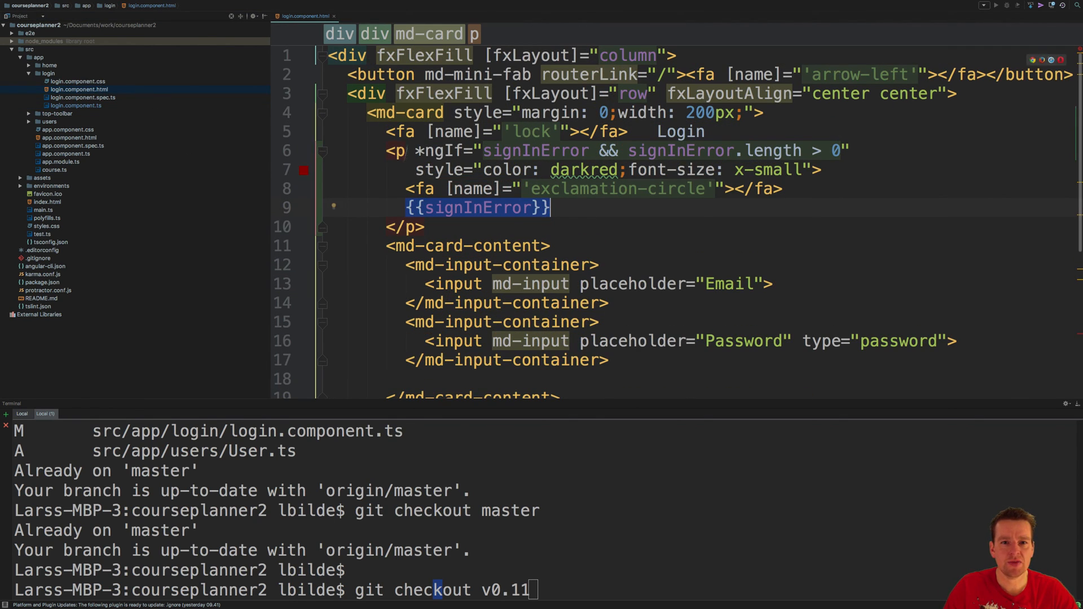